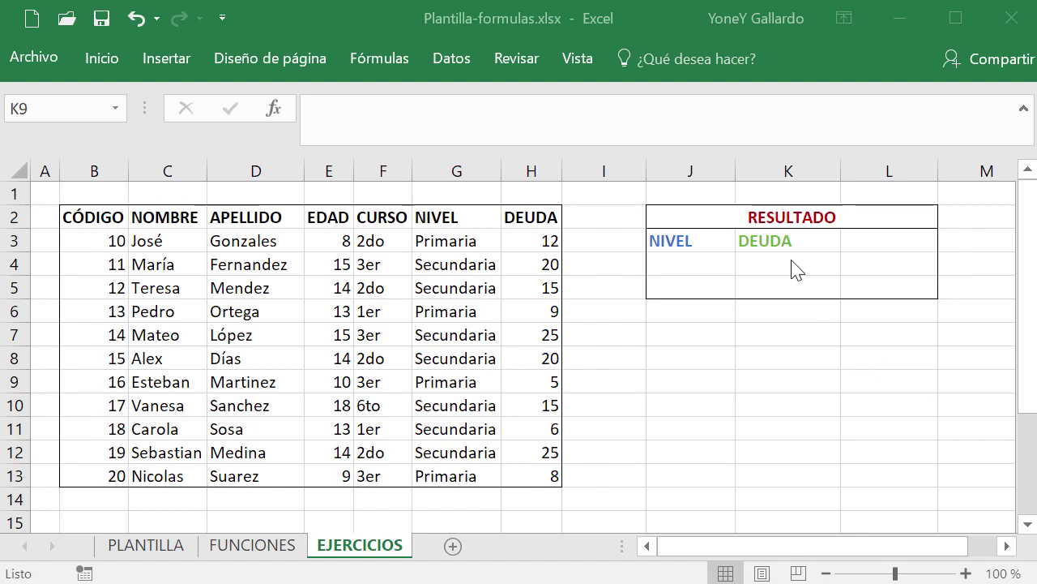
# Step: Point out result cell K4, criterion cell J4 and the NIVEL values in column G
pyautogui.click(767, 261)
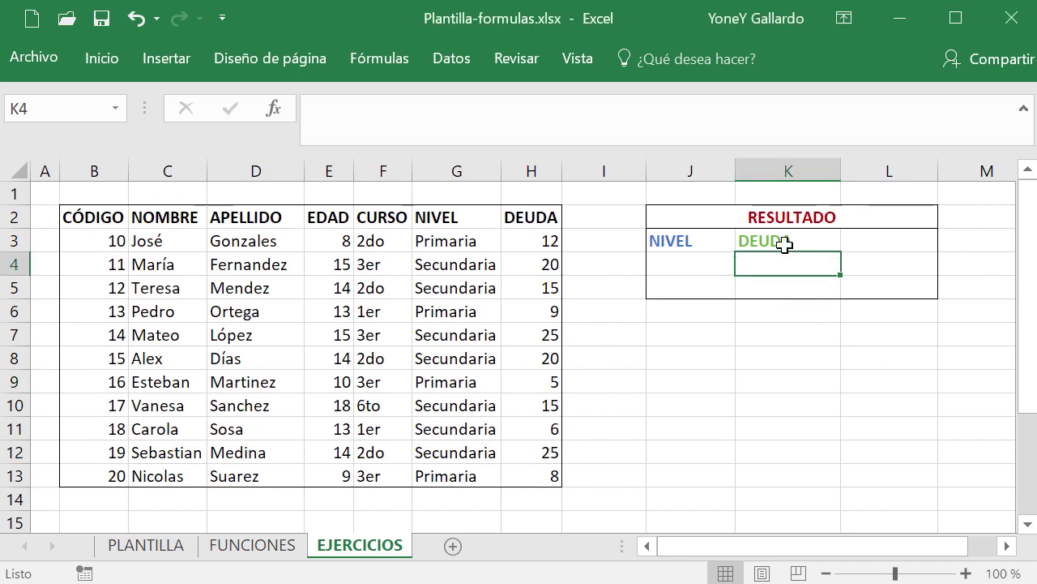
pyautogui.click(692, 268)
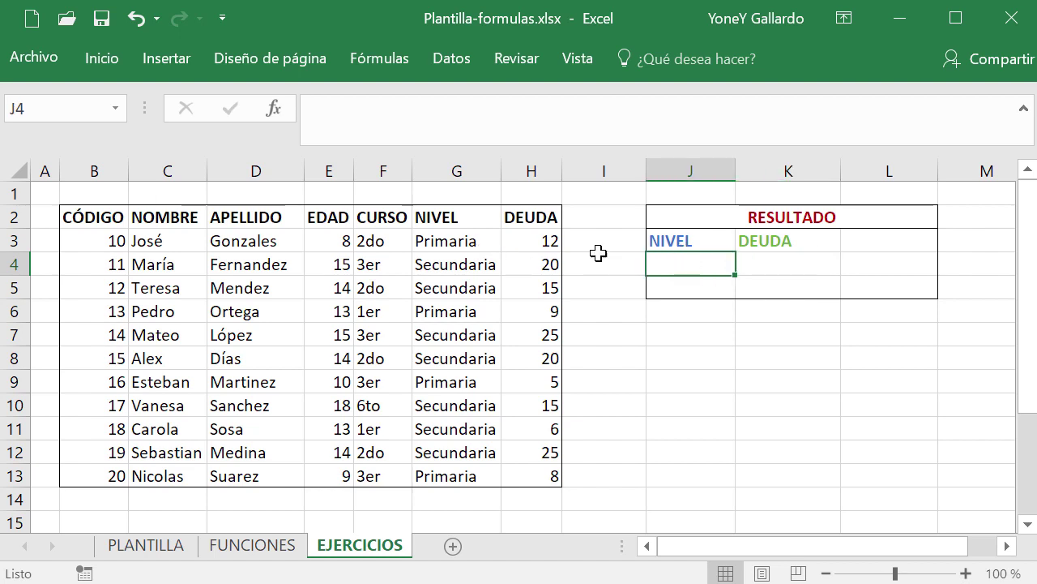
pyautogui.moveTo(459, 222); pyautogui.dragTo(460, 482)
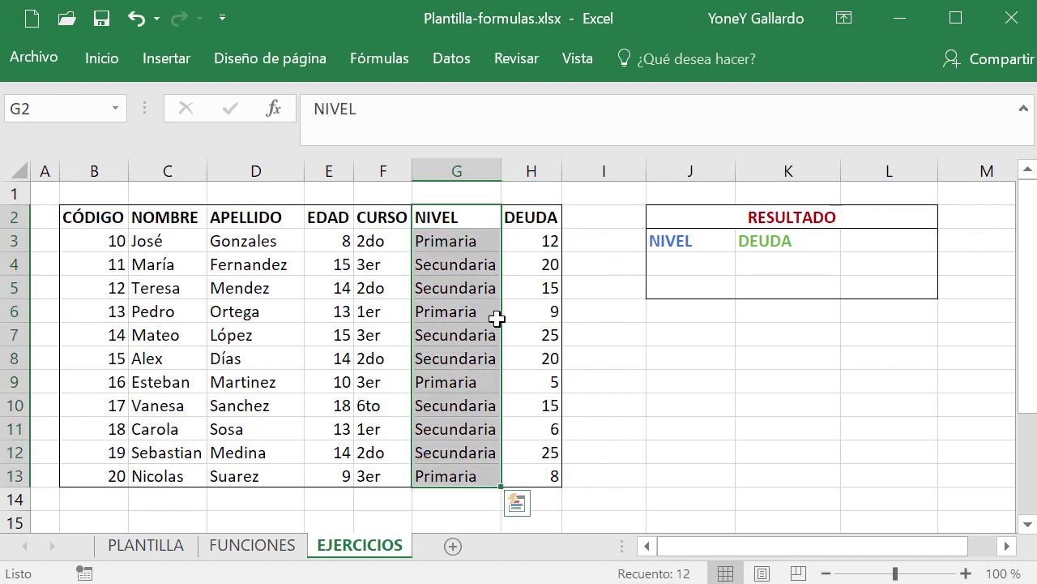
pyautogui.click(674, 259)
pyautogui.click(757, 260)
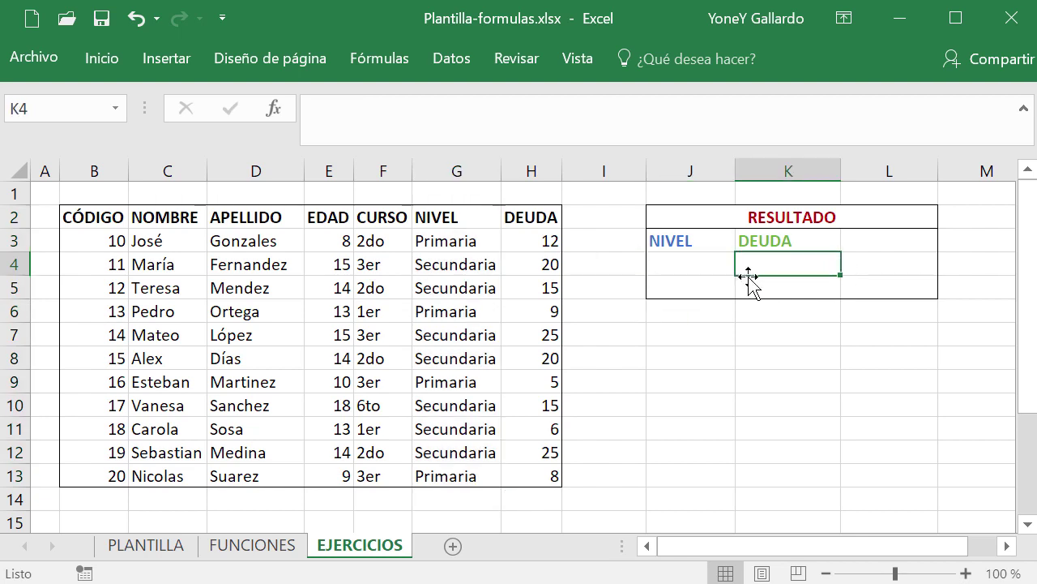
pyautogui.click(666, 262)
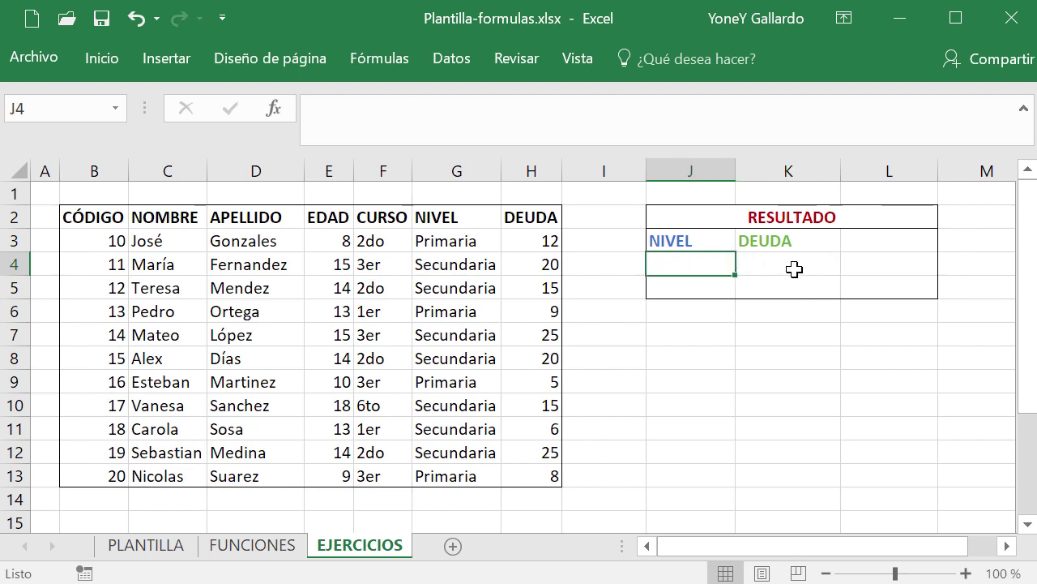
pyautogui.click(780, 268)
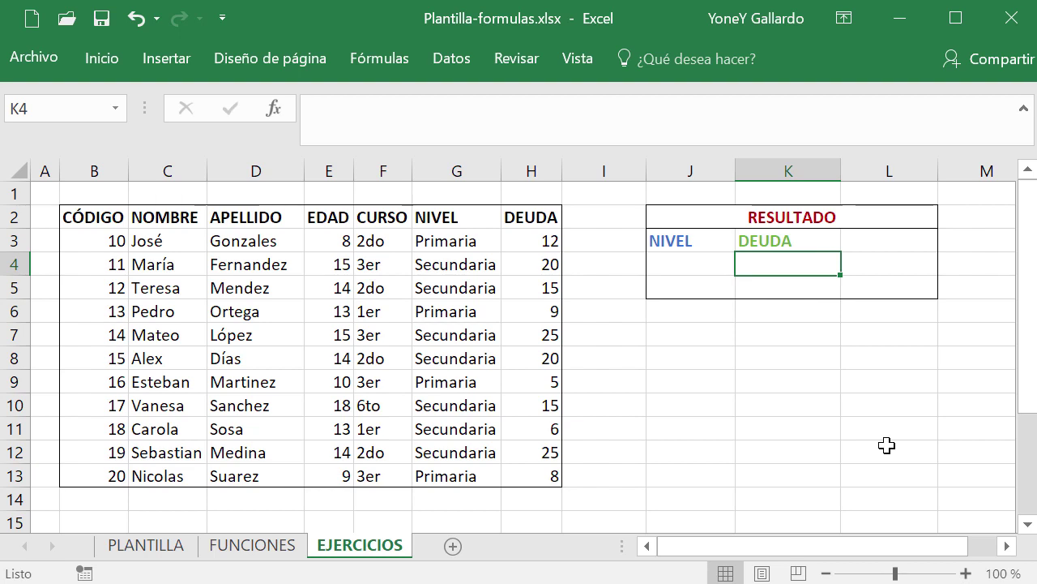
# Step: Enter =BDPRODUCTO(B2:H13;H2;J3:J4) in K4, using the DEUDA field and the J3:J4 criteria
pyautogui.write('=')
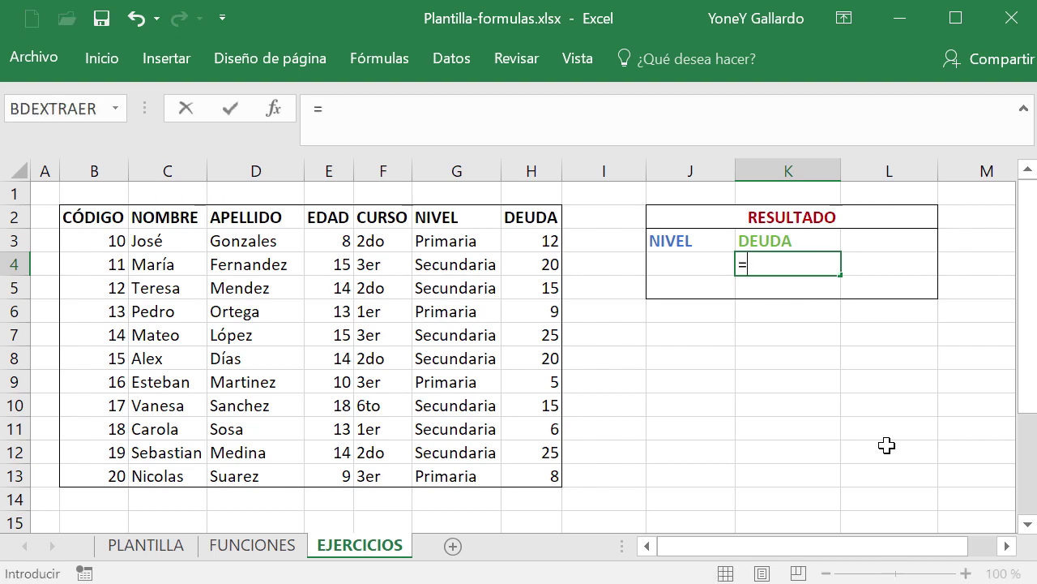
pyautogui.write('B')
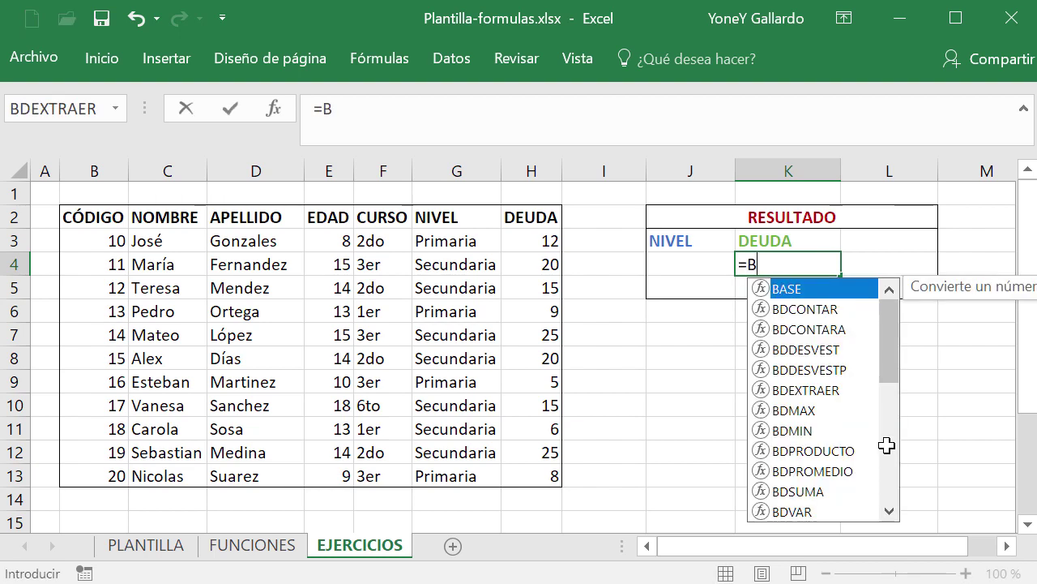
pyautogui.write('DPRODUCT')
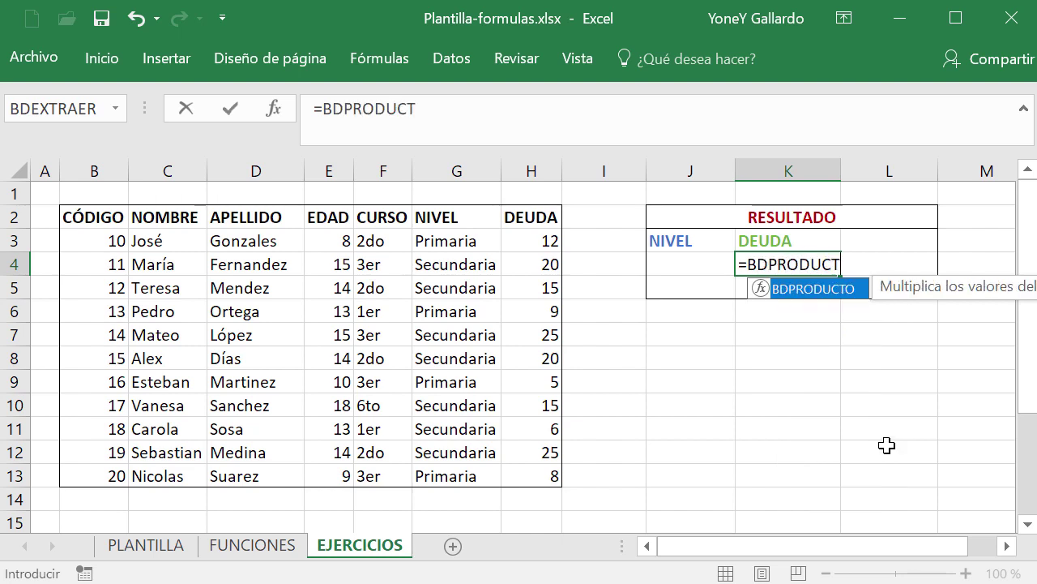
pyautogui.write('O(')
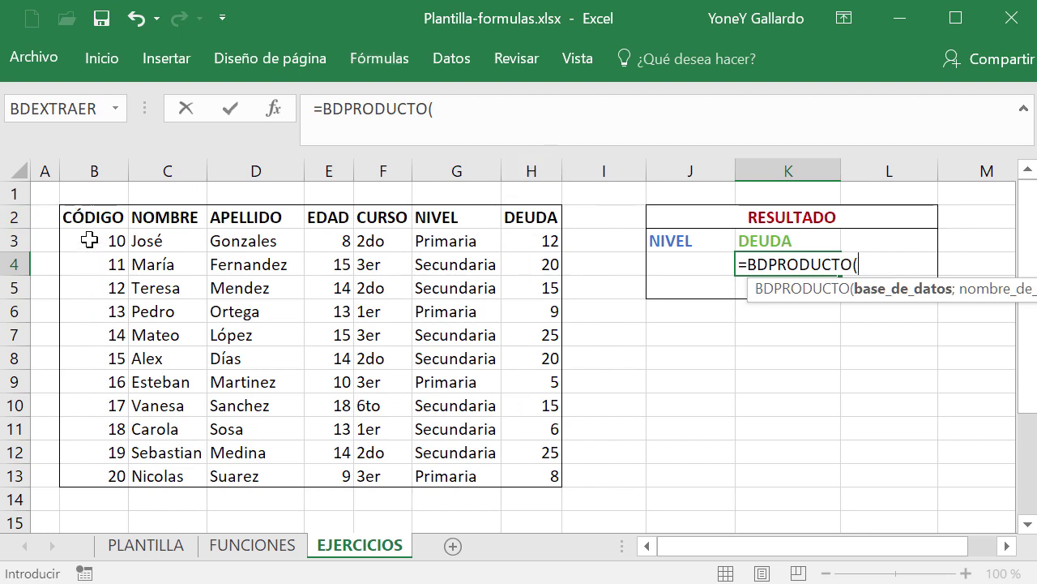
pyautogui.moveTo(83, 215)
pyautogui.mouseDown()
pyautogui.moveTo(453, 298)
pyautogui.moveTo(528, 478)
pyautogui.mouseUp()
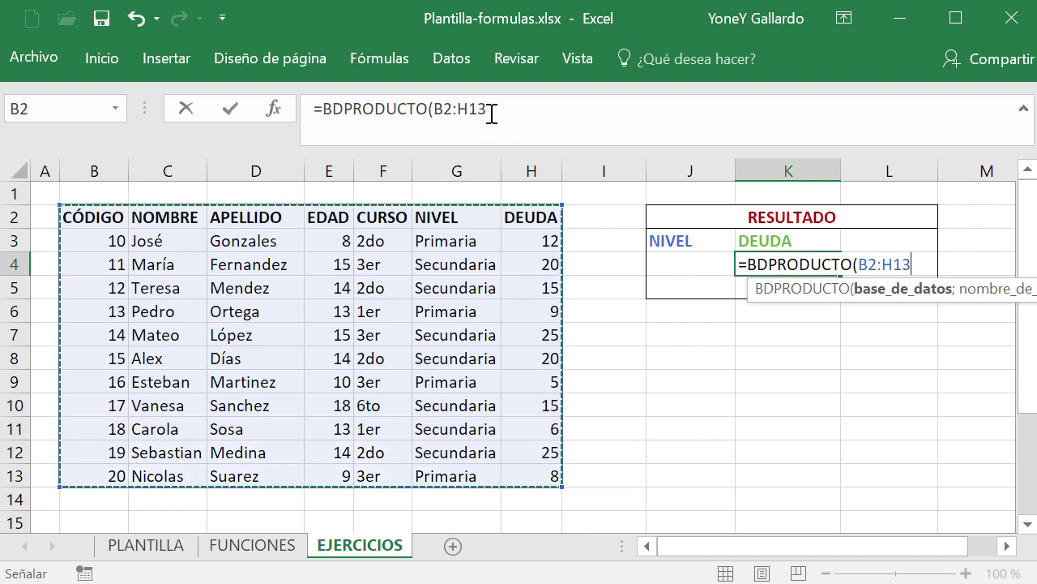
pyautogui.click(492, 114)
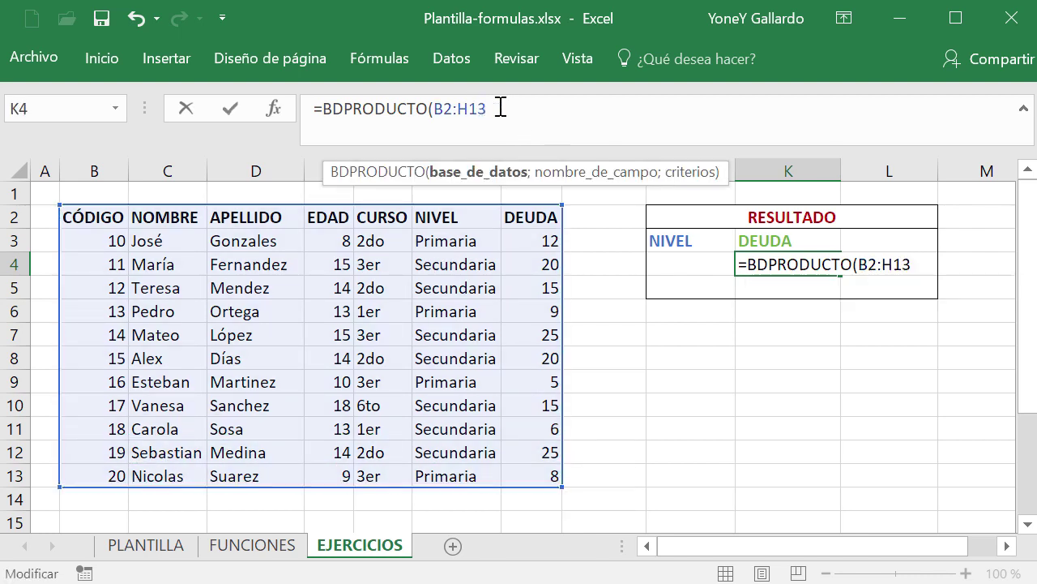
pyautogui.write(';')
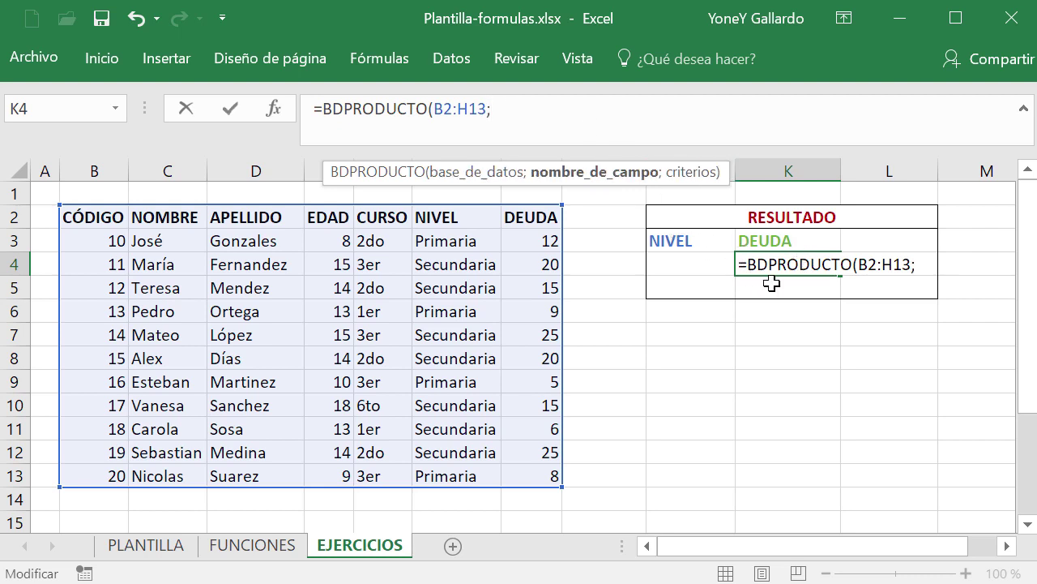
pyautogui.click(536, 217)
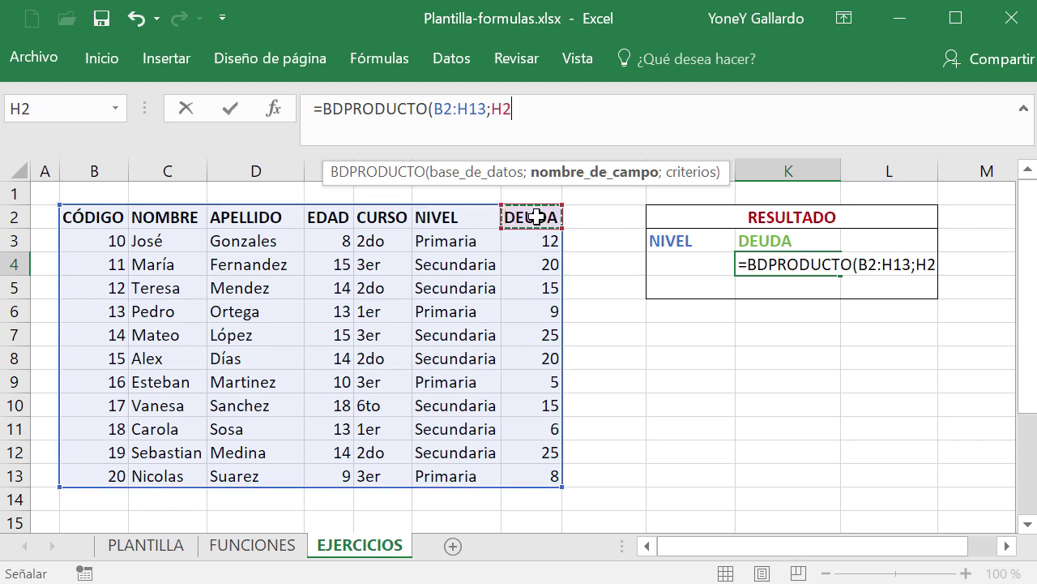
pyautogui.write(';')
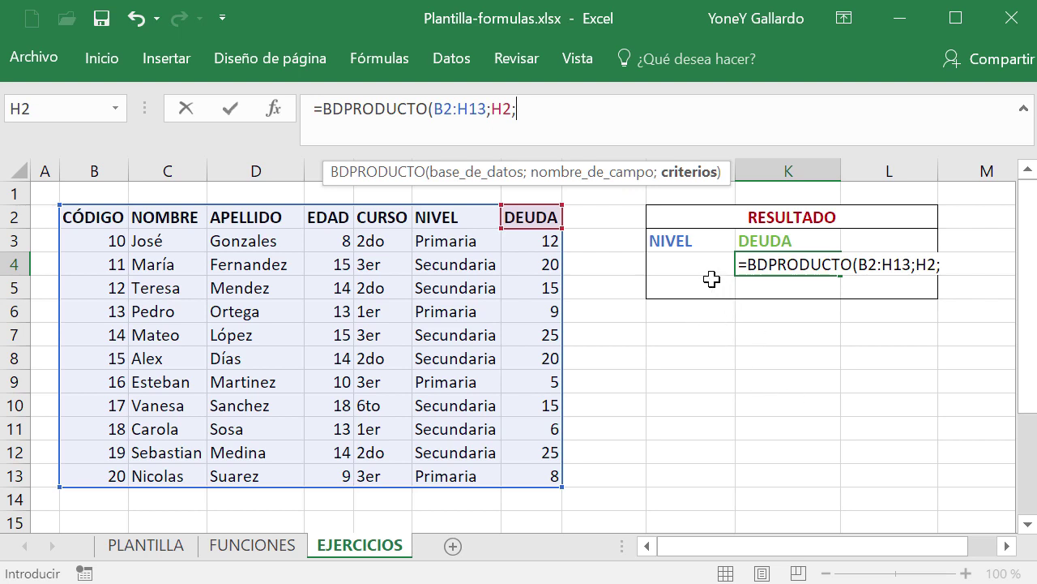
pyautogui.moveTo(697, 241); pyautogui.dragTo(689, 262)
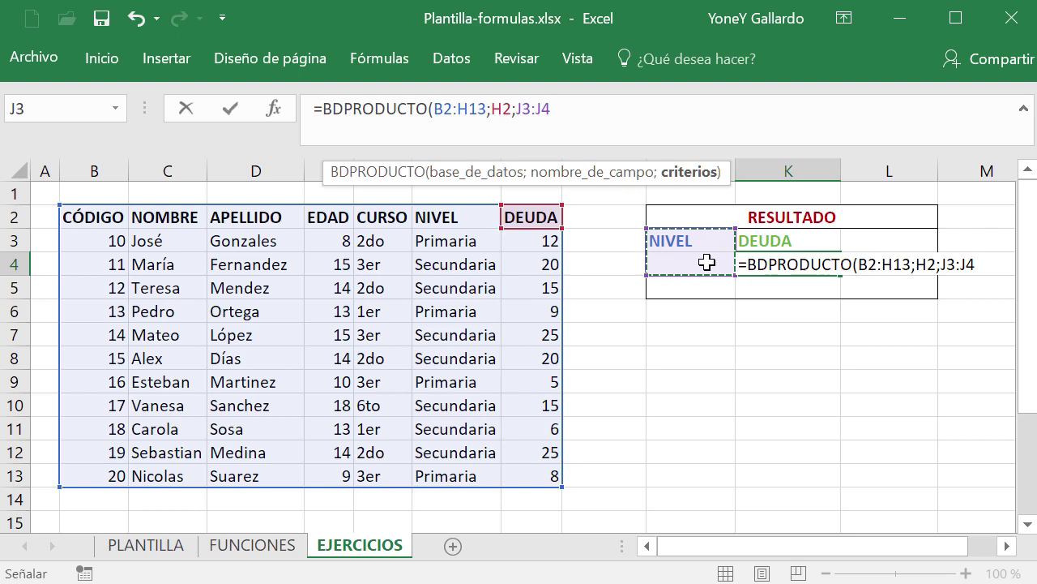
pyautogui.press('Return')
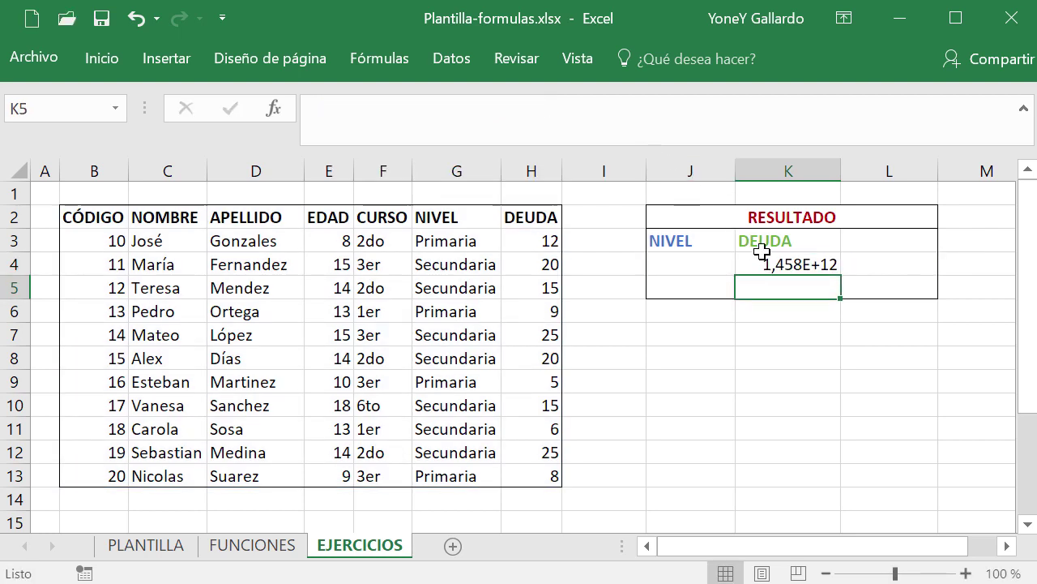
pyautogui.click(792, 264)
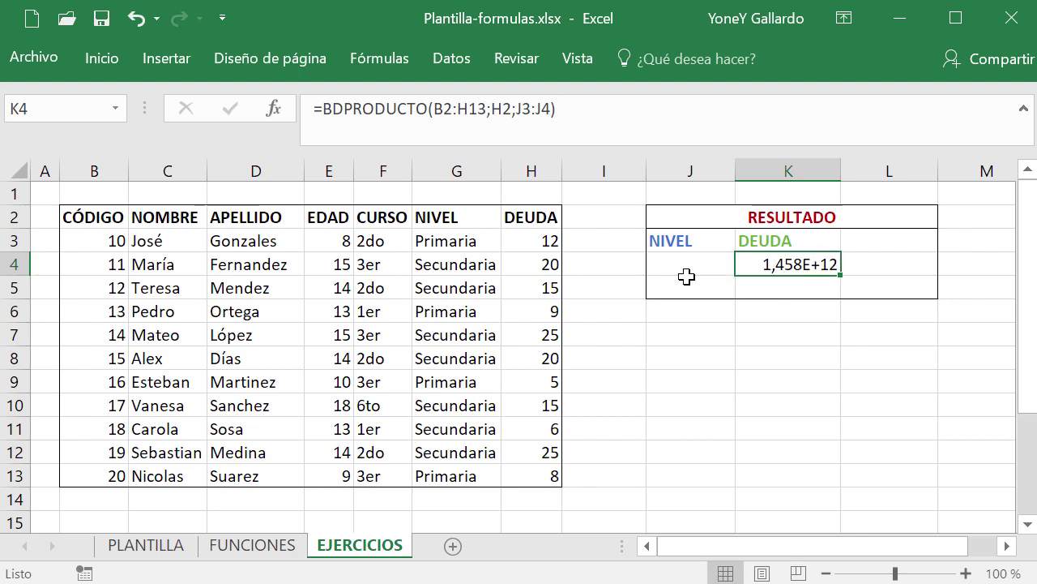
pyautogui.click(677, 261)
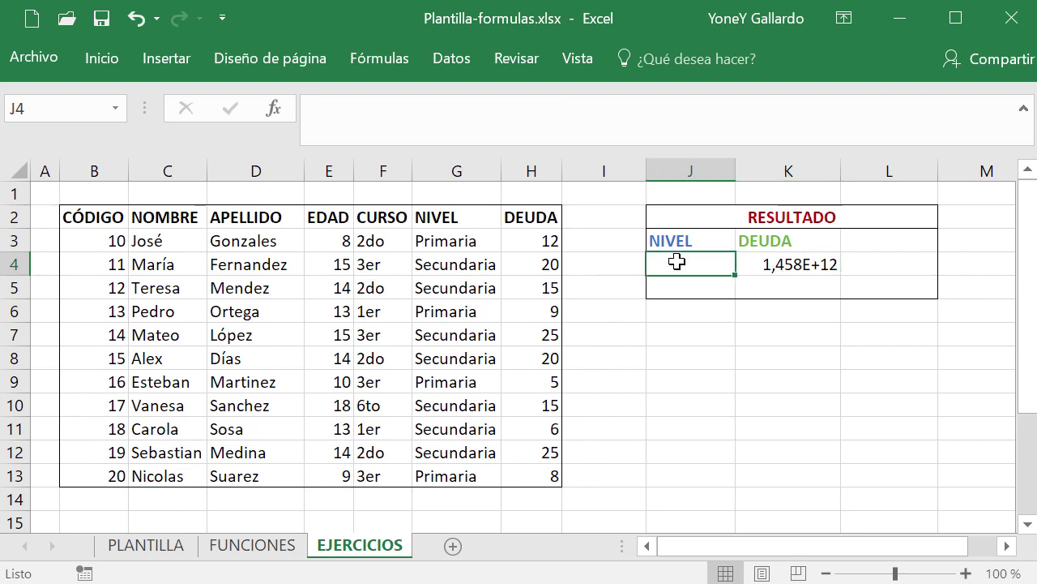
pyautogui.write('Prim')
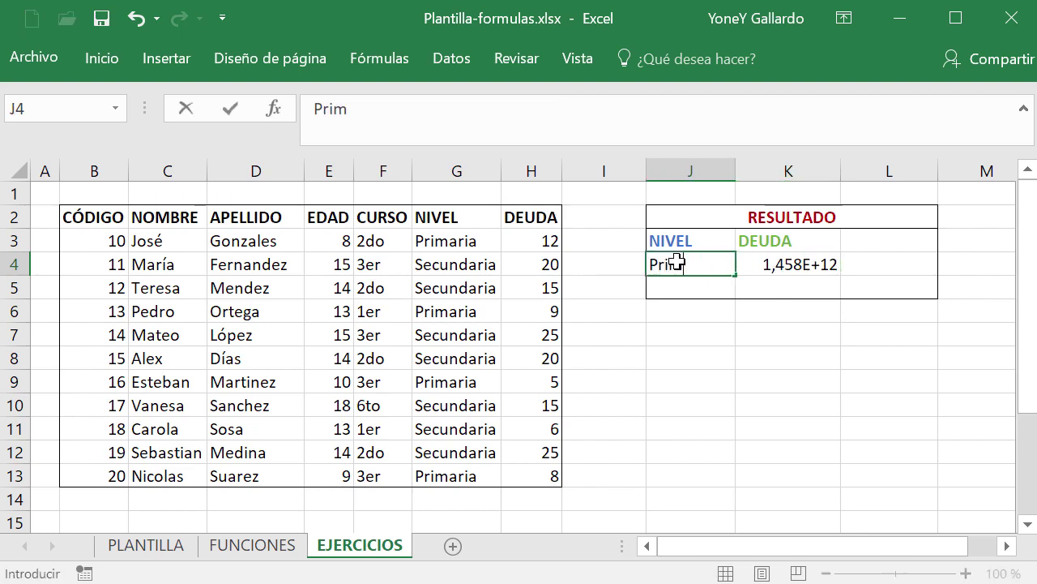
pyautogui.write('aria')
pyautogui.press('Return')
pyautogui.click(677, 261)
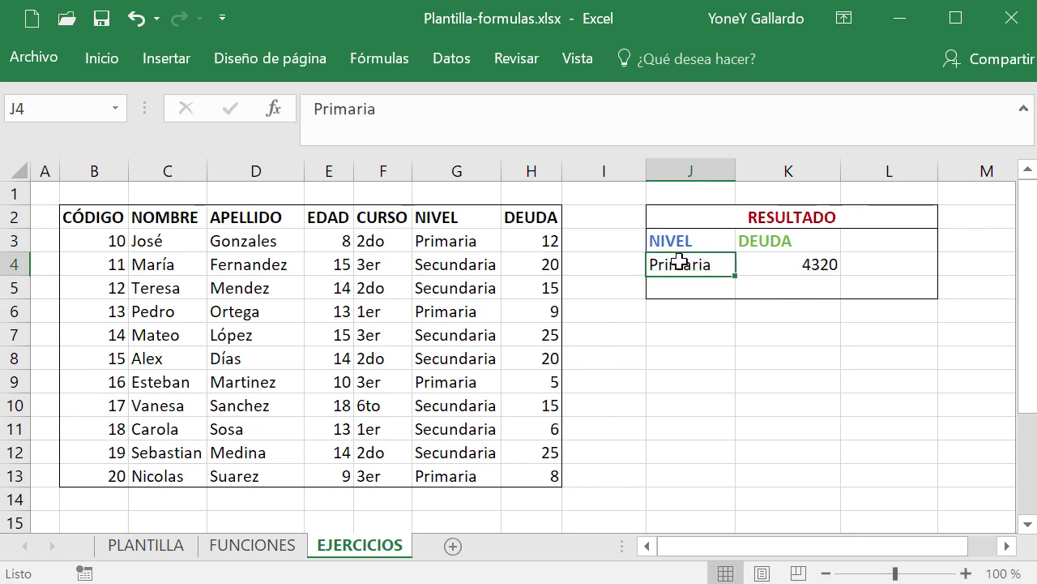
pyautogui.click(451, 242)
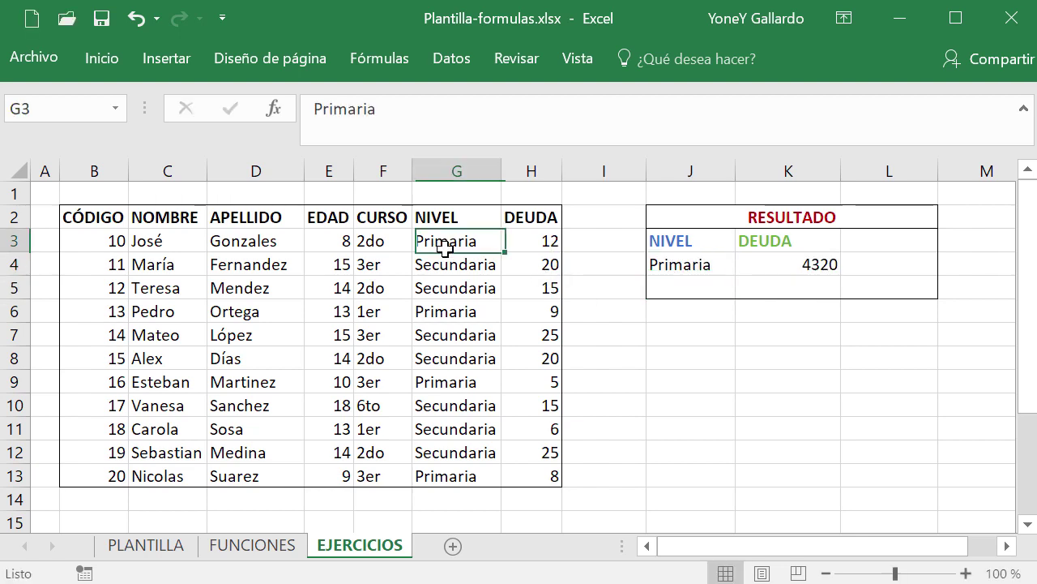
pyautogui.click(436, 308)
pyautogui.click(447, 379)
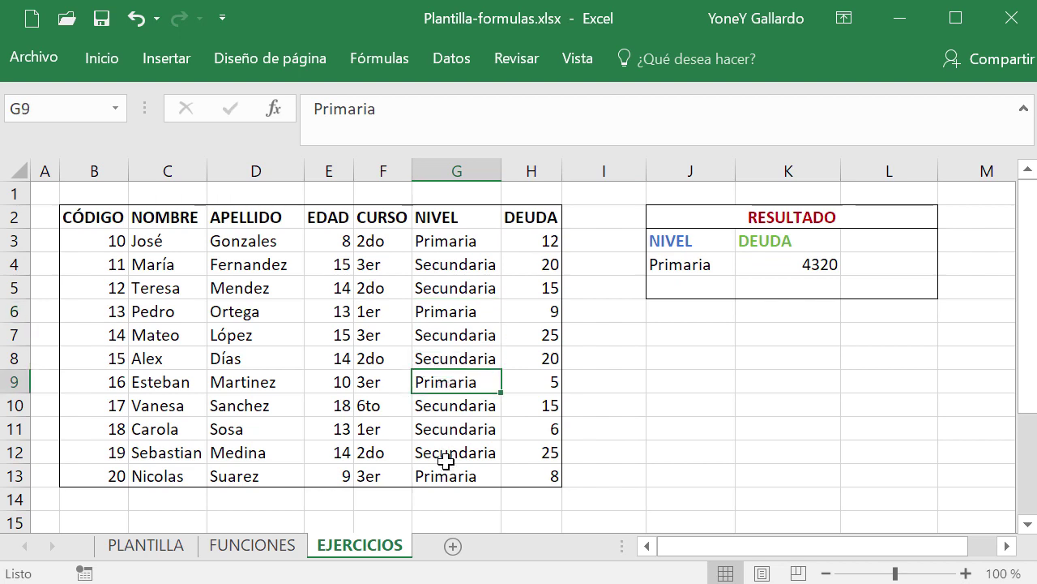
pyautogui.click(446, 475)
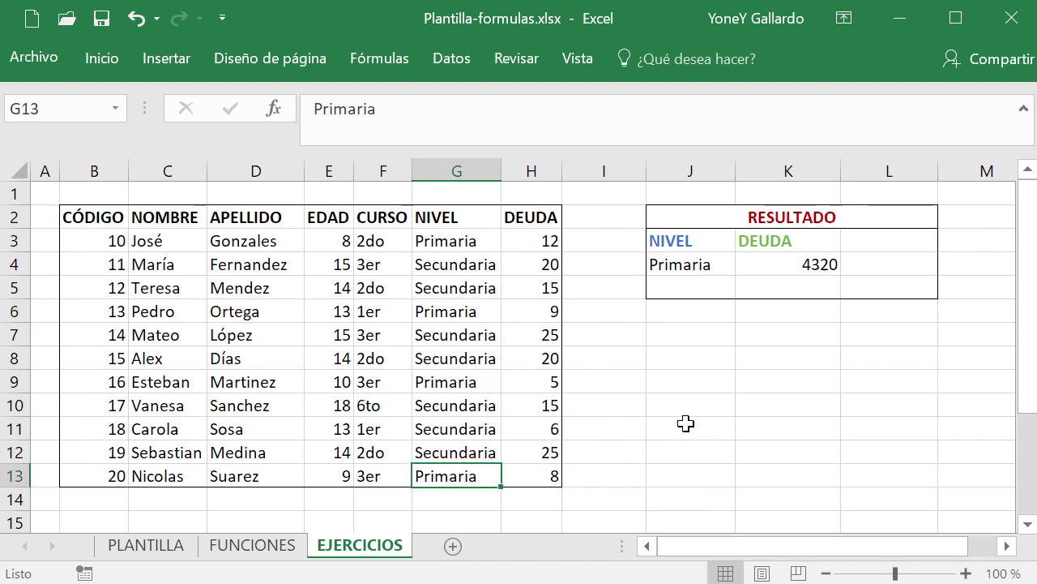
pyautogui.click(669, 369)
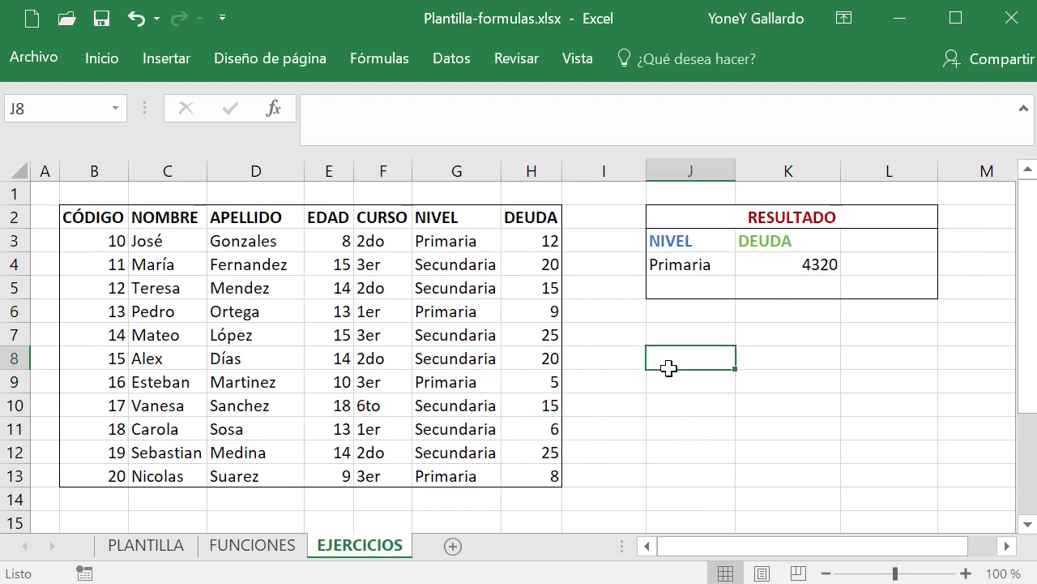
pyautogui.write('=')
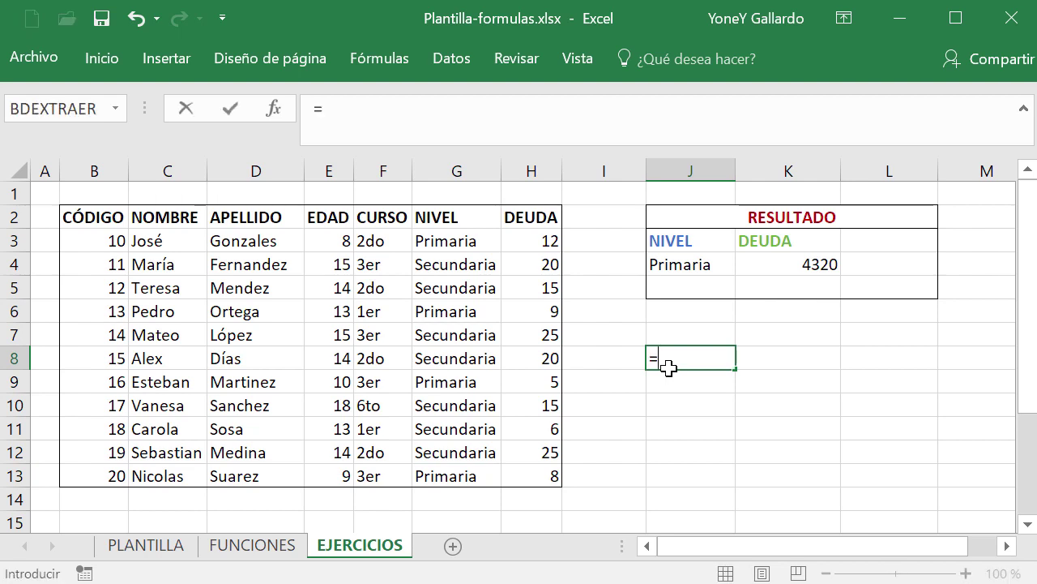
pyautogui.click(532, 241)
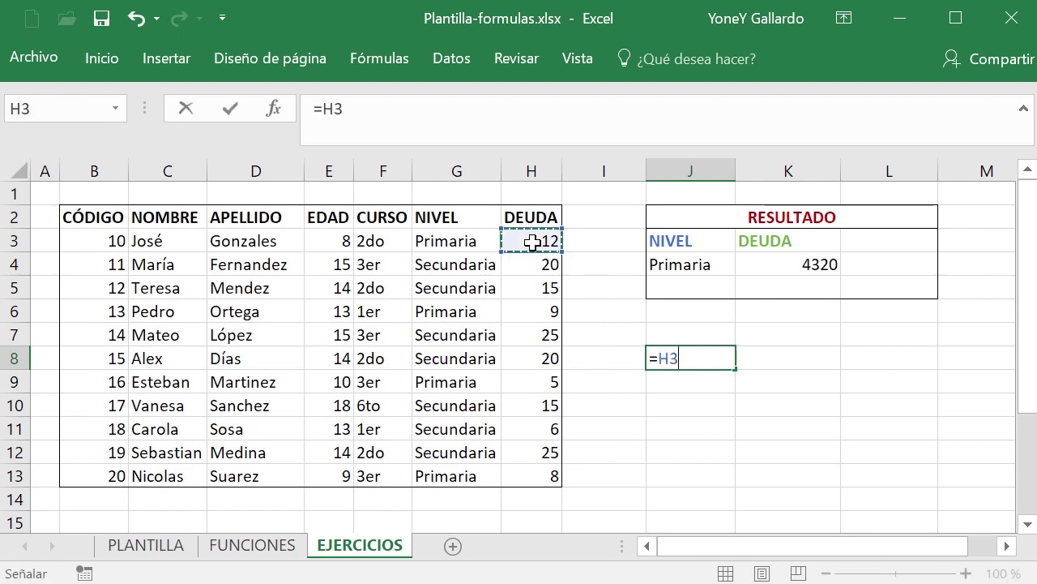
pyautogui.write('*')
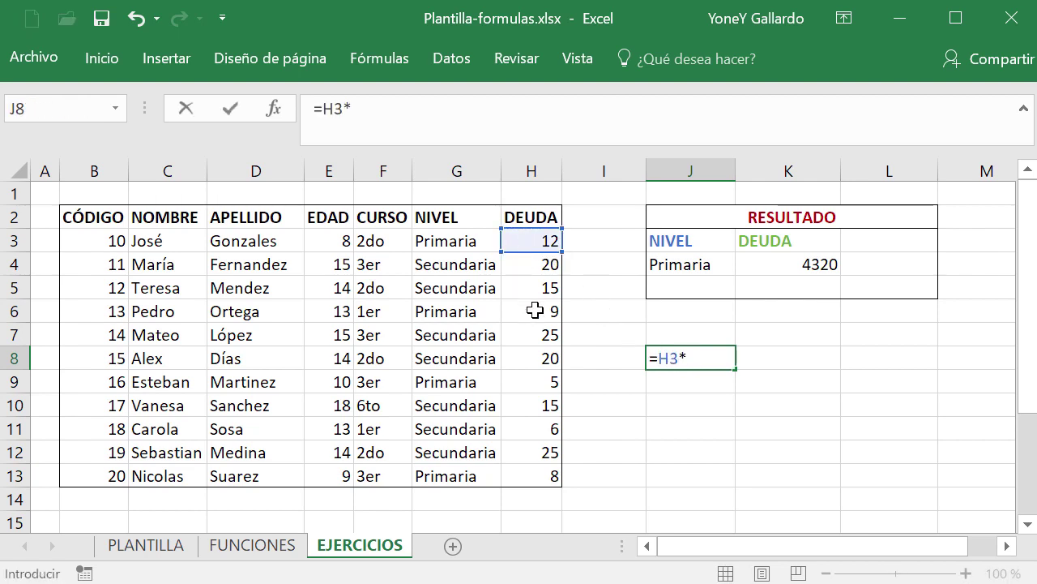
pyautogui.click(535, 311)
pyautogui.write('*')
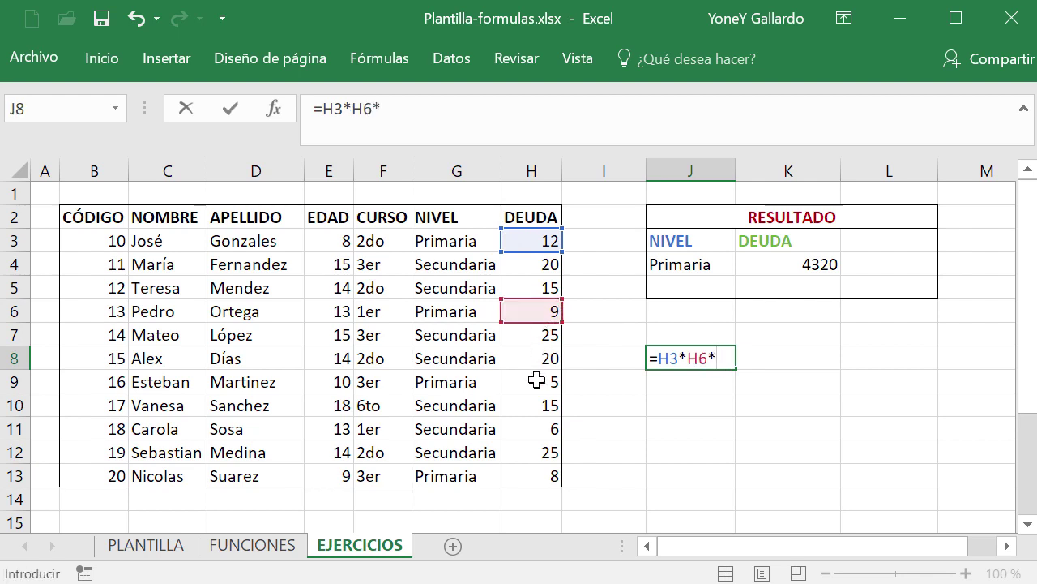
pyautogui.click(537, 380)
pyautogui.write('*')
pyautogui.click(533, 479)
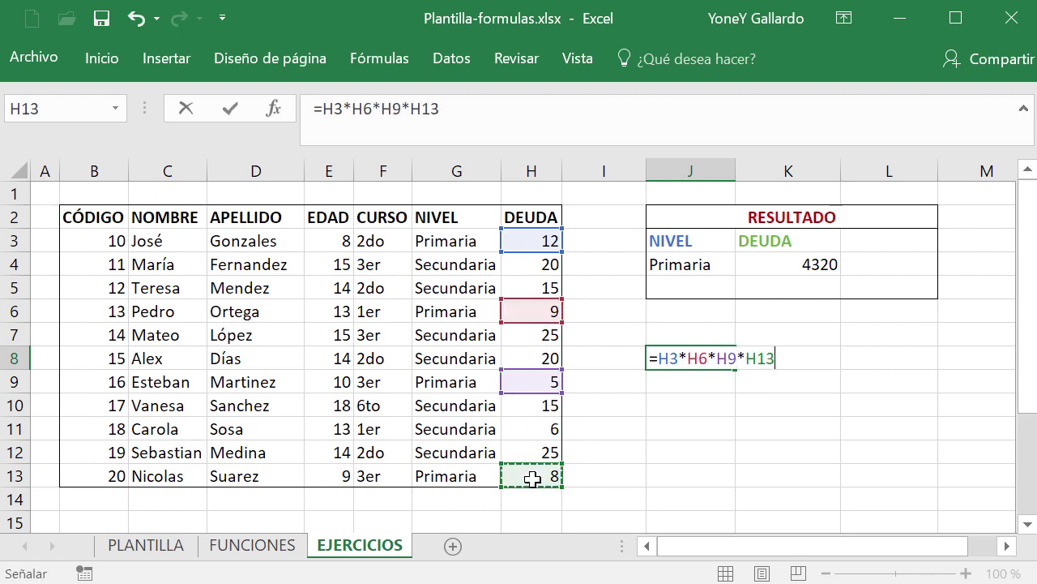
pyautogui.press('Return')
pyautogui.click(694, 354)
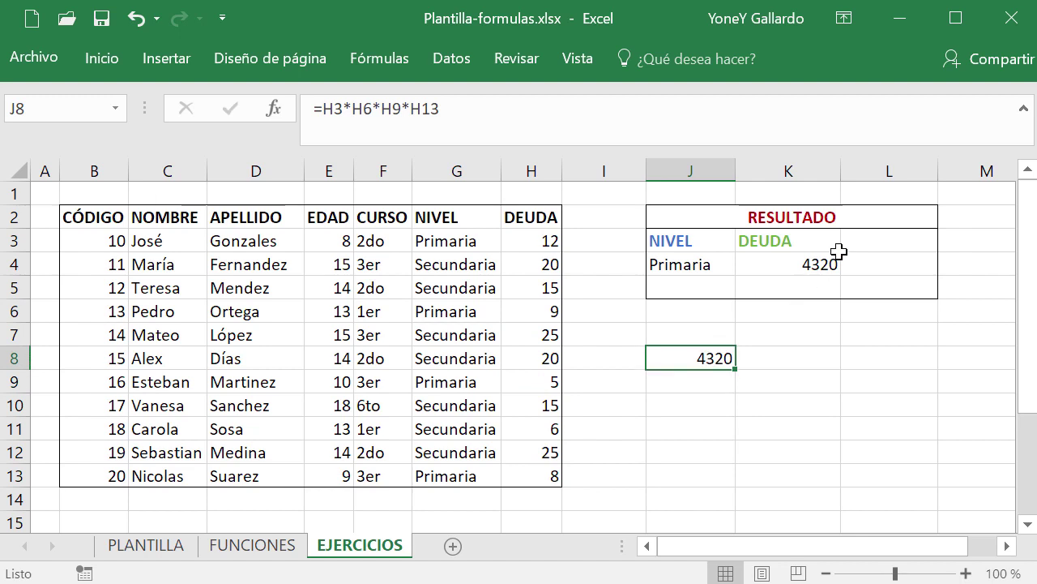
pyautogui.click(674, 397)
pyautogui.click(673, 359)
pyautogui.press('Delete')
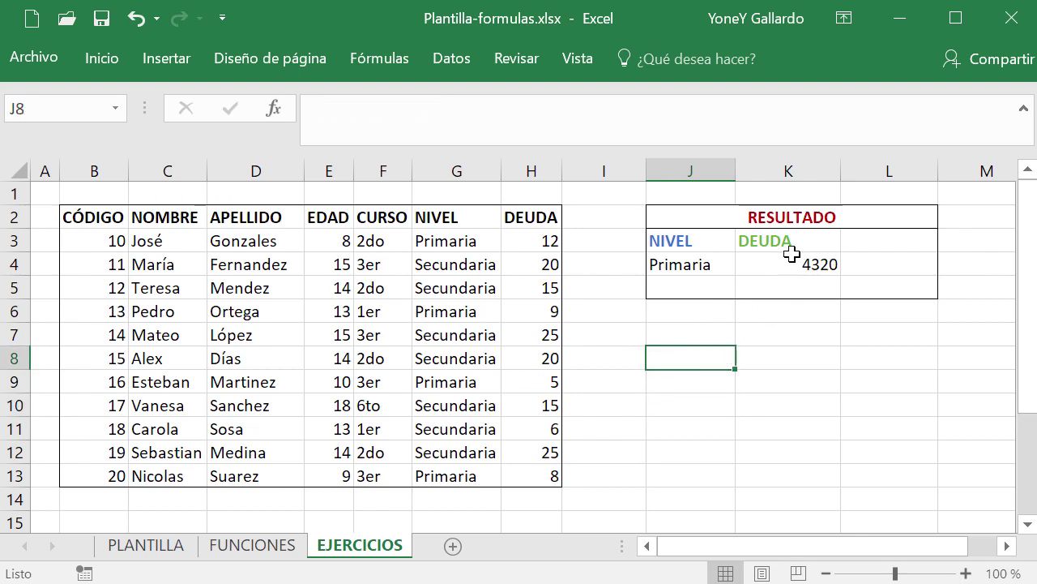
# Step: Enter Secundaria as the J4 criterion so K4 returns 337500000, then select level cell G4
pyautogui.click(713, 270)
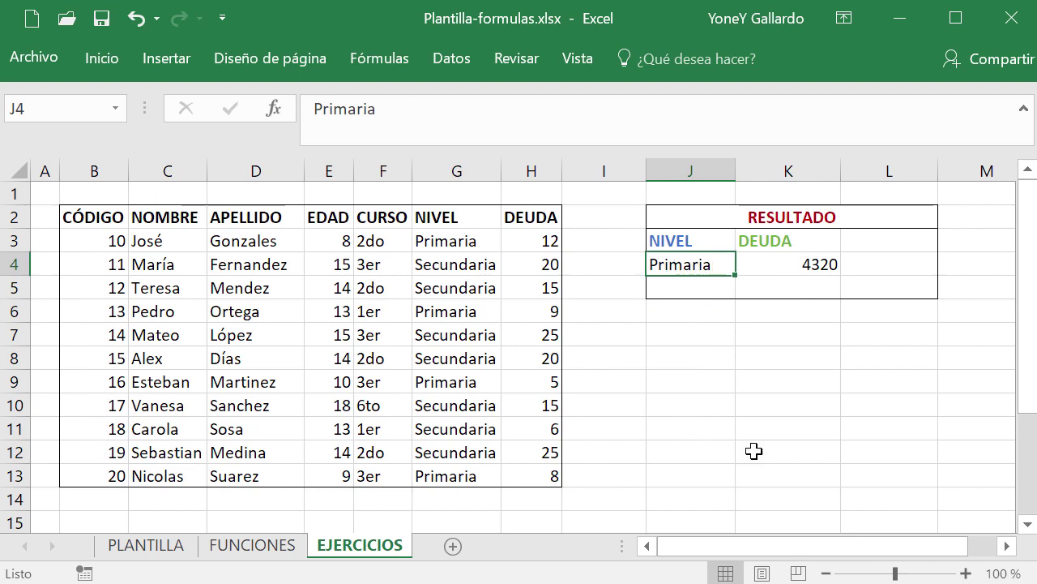
pyautogui.write('S')
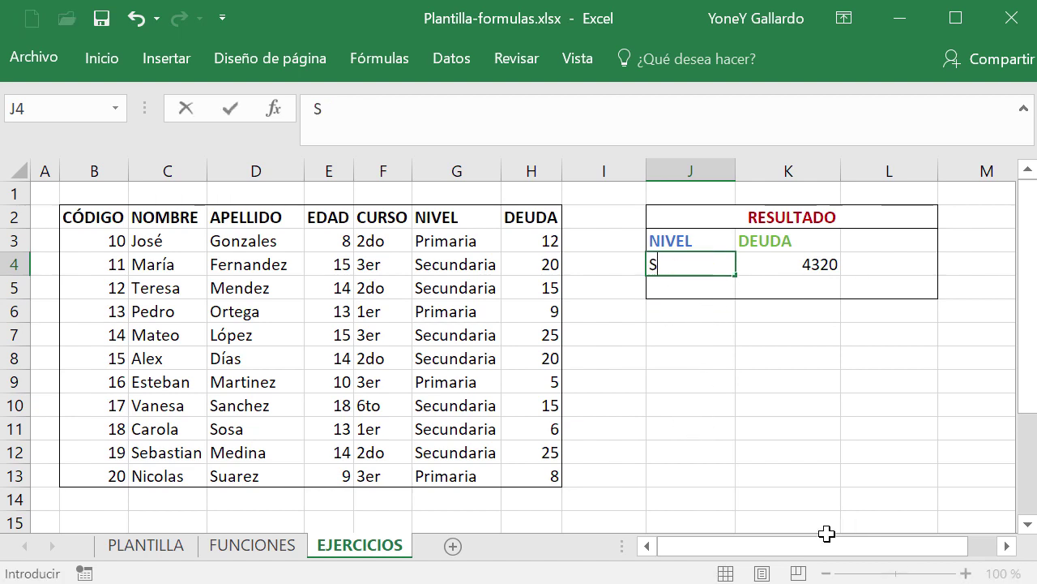
pyautogui.write('ecundaria')
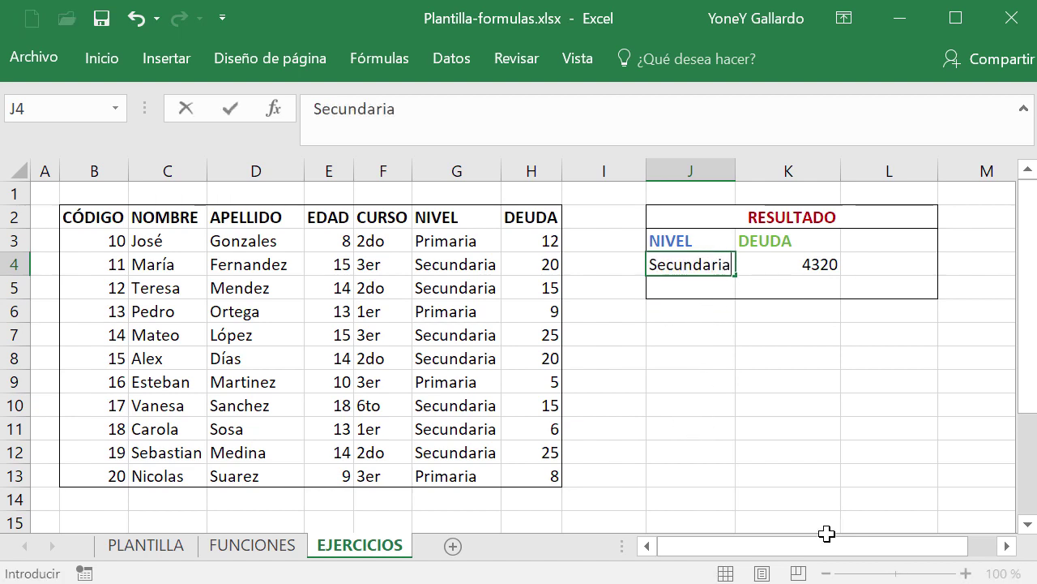
pyautogui.press('Return')
pyautogui.click(791, 267)
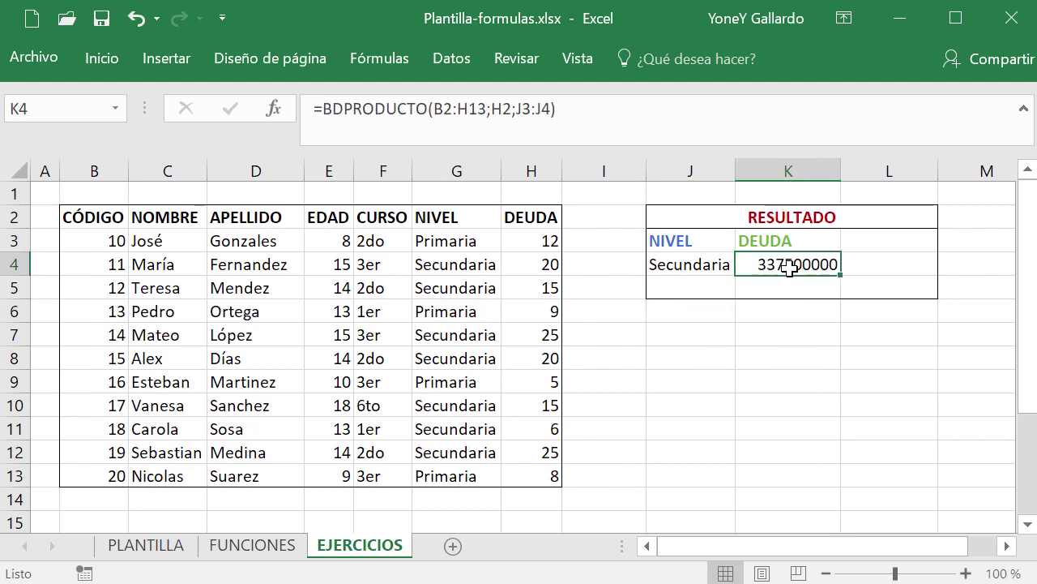
pyautogui.click(430, 280)
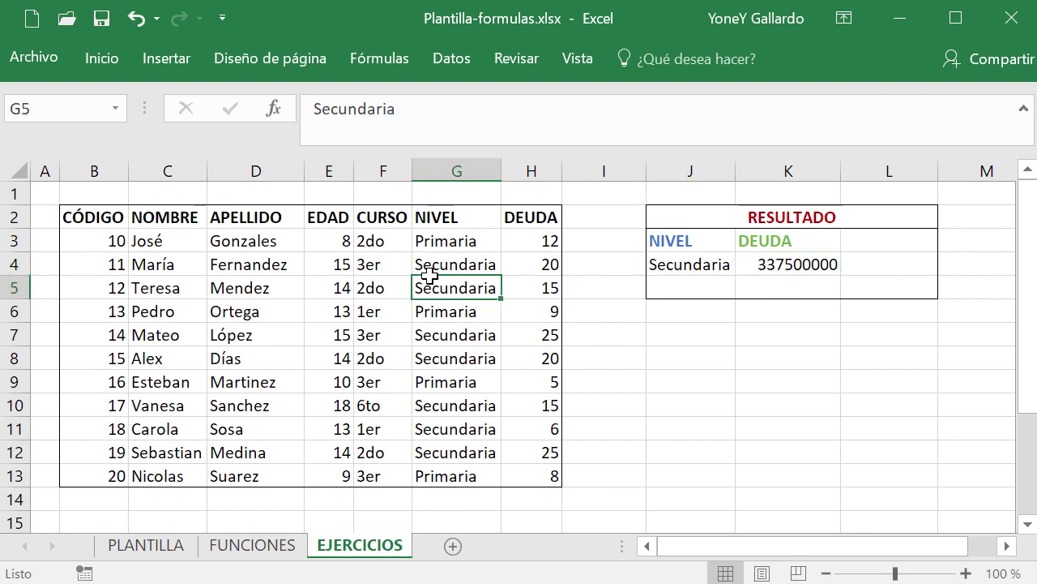
pyautogui.click(430, 265)
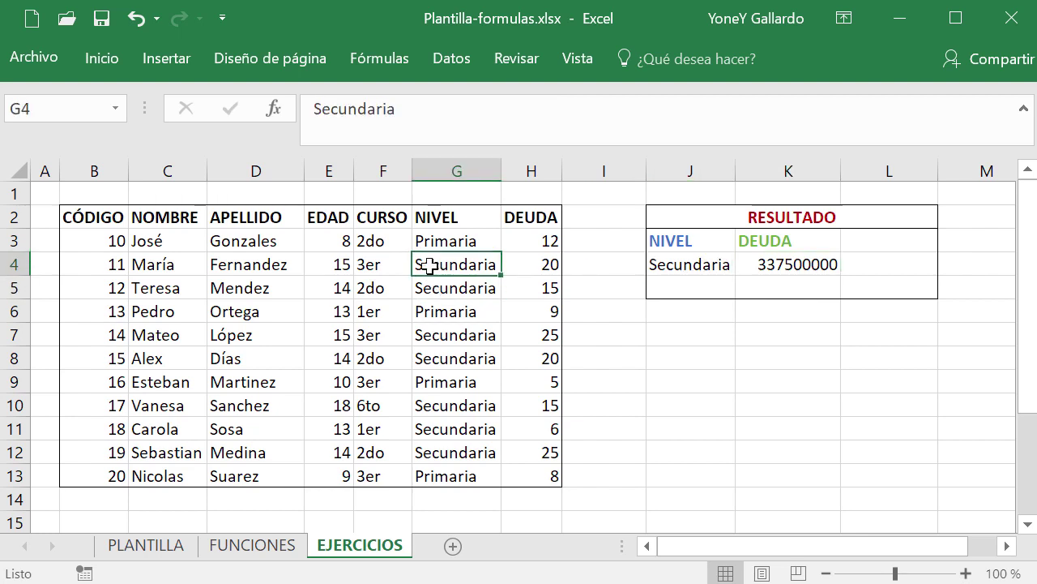
# Step: Change the NIVEL of rows G4 and G11 to Inicial
pyautogui.write('Inicial')
pyautogui.press('Return')
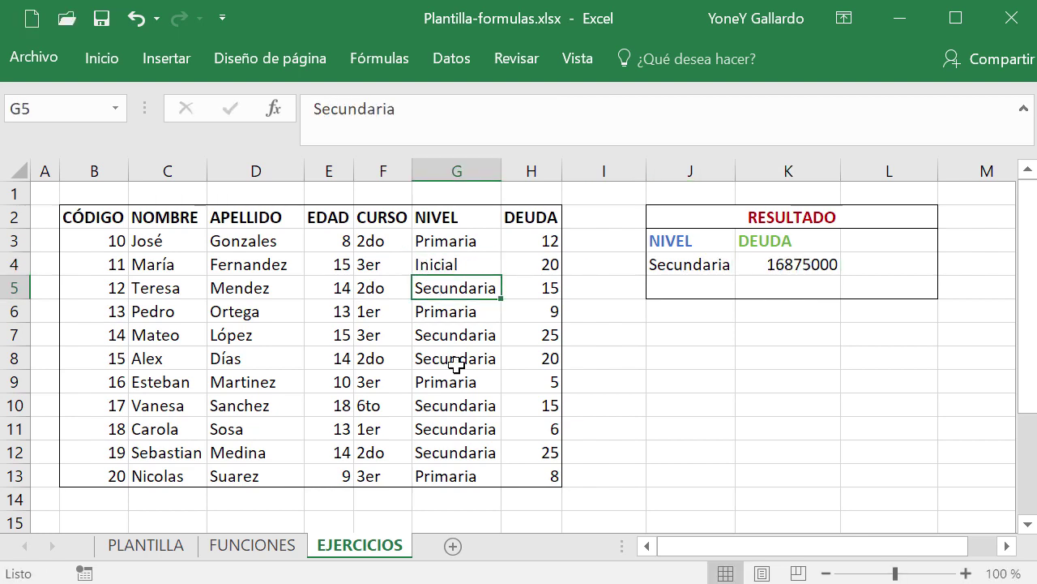
pyautogui.click(459, 432)
pyautogui.write('I')
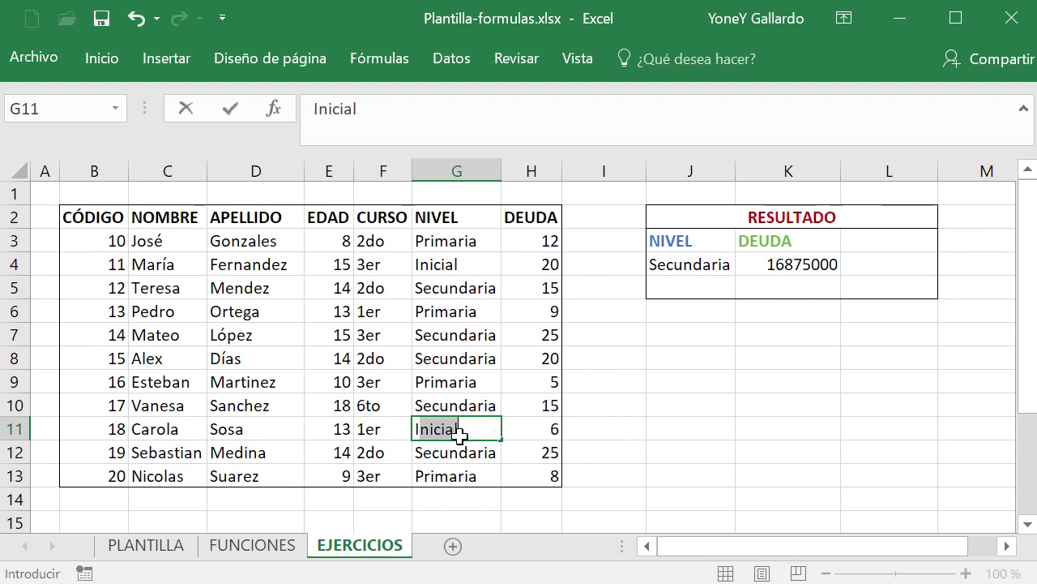
pyautogui.write('nicial')
pyautogui.press('Return')
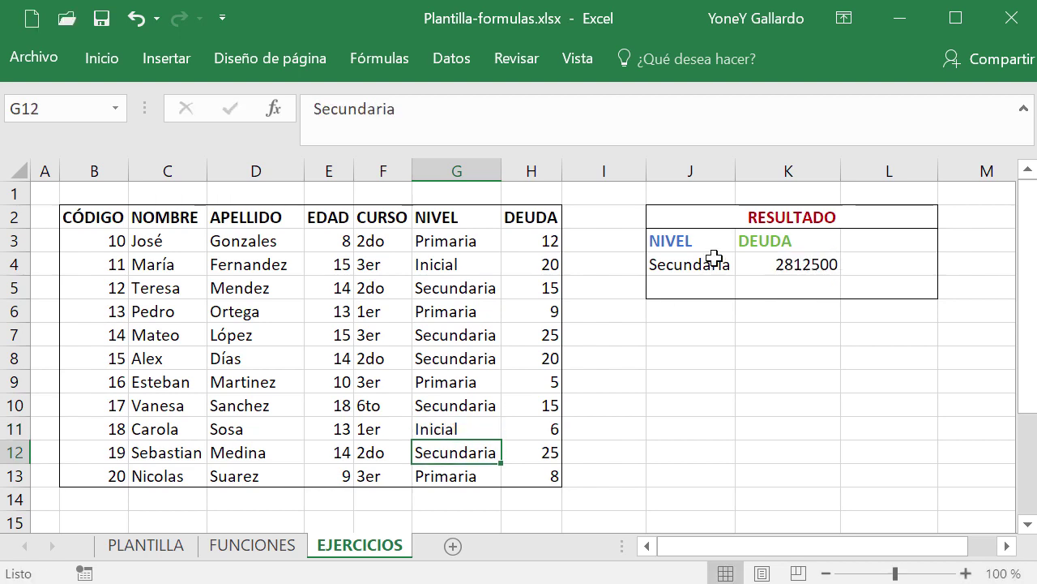
# Step: Set the J4 criterion to Inicial and check K4's 120 against debts 20 and 6
pyautogui.click(705, 260)
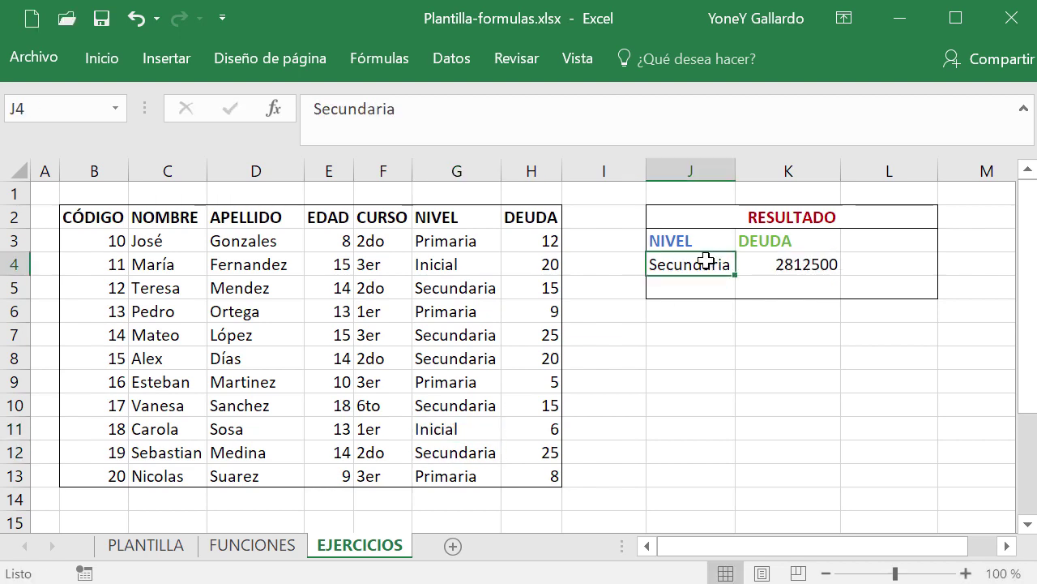
pyautogui.write('Inicial')
pyautogui.press('Return')
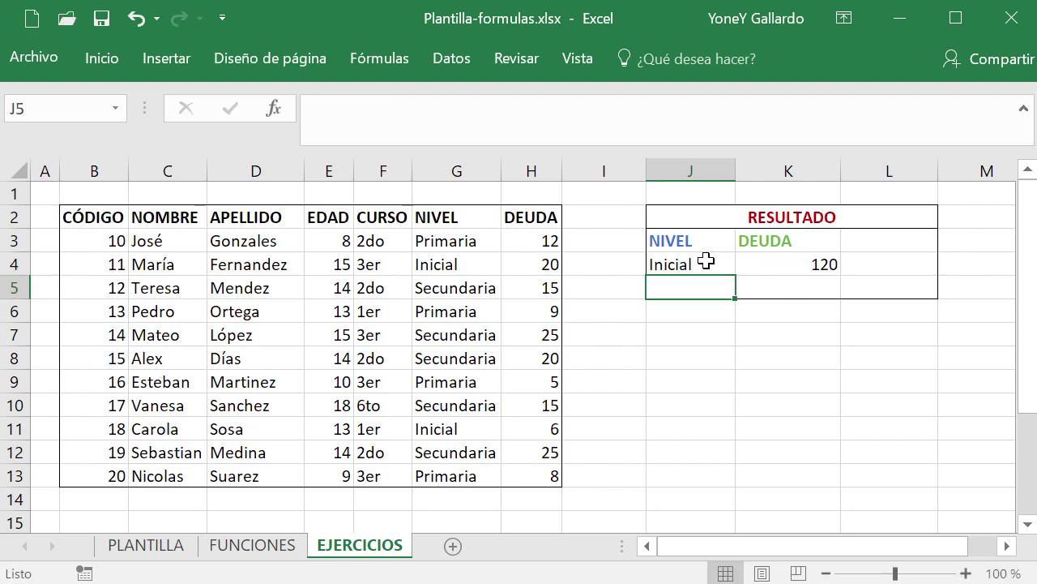
pyautogui.click(539, 264)
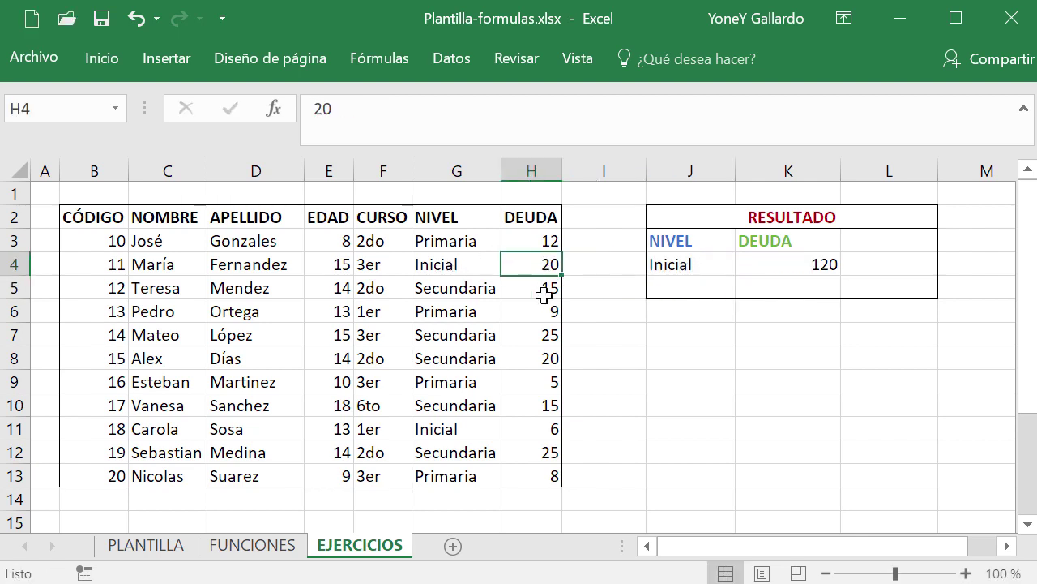
pyautogui.click(549, 427)
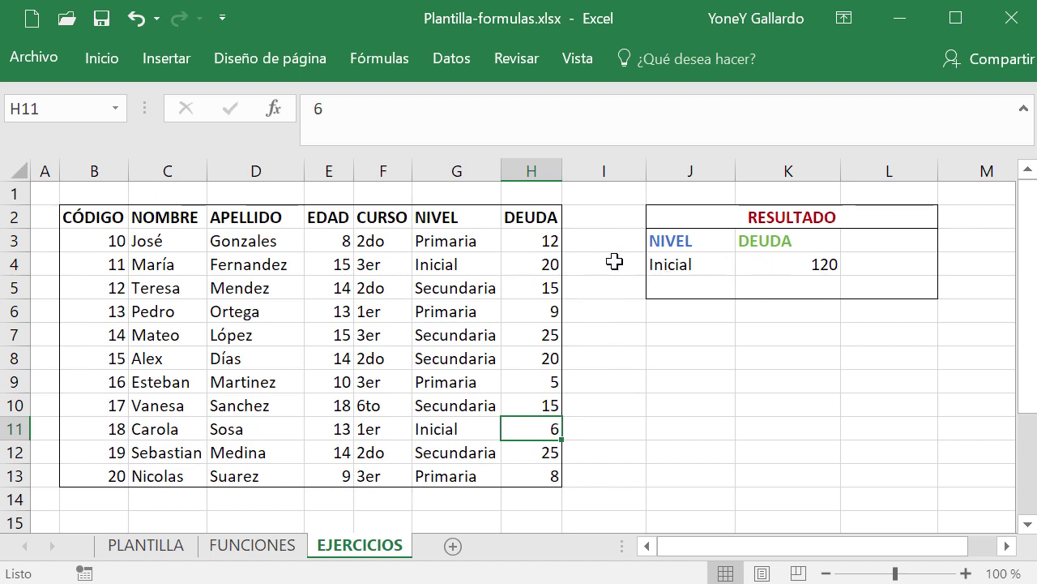
pyautogui.click(708, 261)
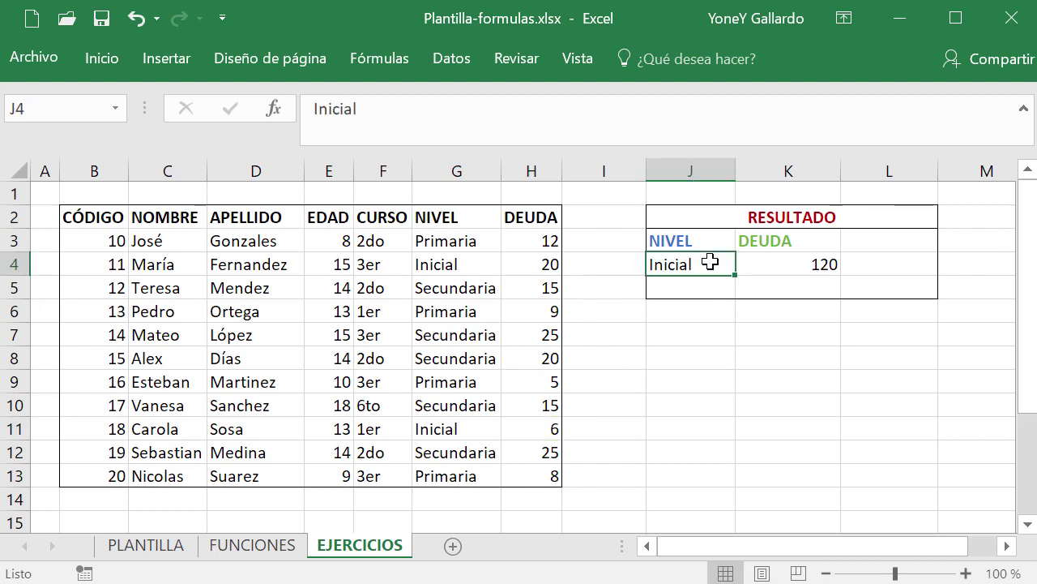